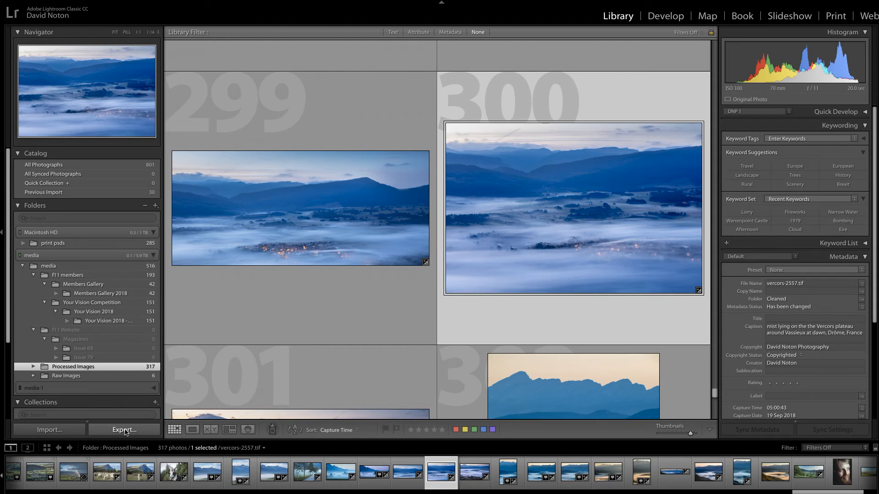
# Open the export settings for the selected photo and bring up the Watermark Editor from the DNP top watermark.
pyautogui.click(124, 430)
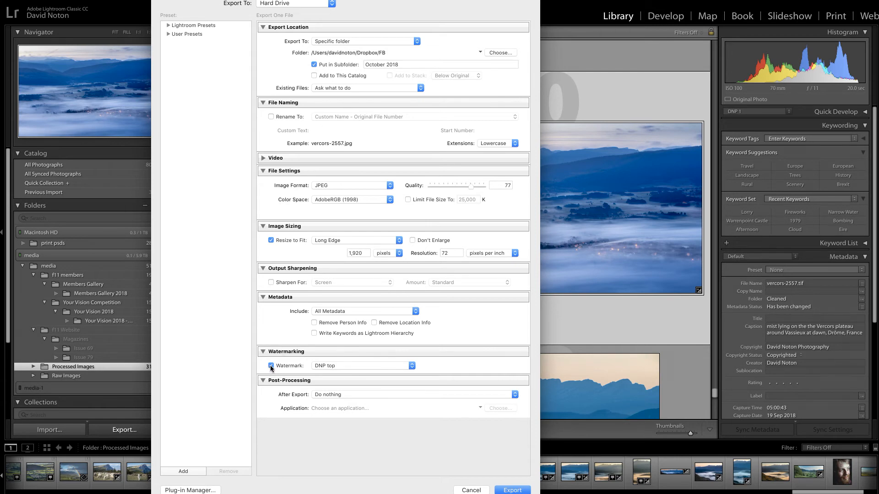
pyautogui.click(412, 366)
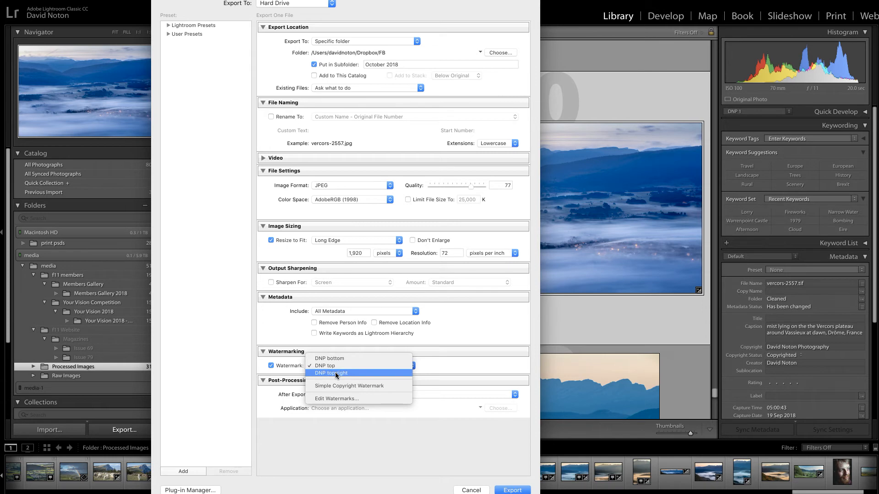
pyautogui.click(334, 399)
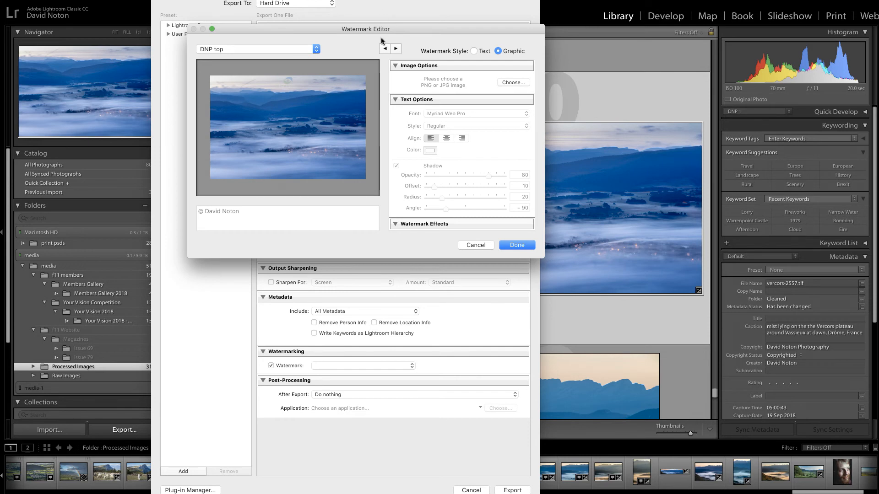
pyautogui.moveTo(377, 0)
pyautogui.mouseDown()
pyautogui.moveTo(393, 42)
pyautogui.moveTo(375, 7)
pyautogui.mouseUp()
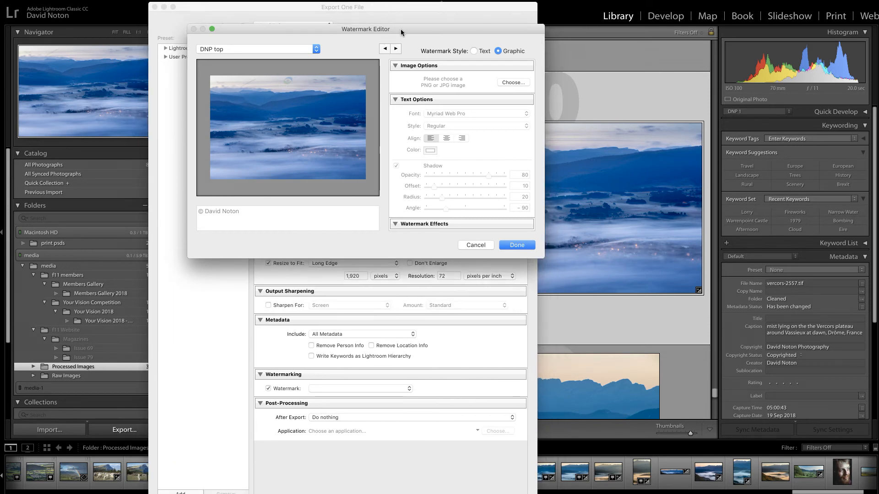
# Load watermarkv2.png from the DN folder in Documents as the watermark graphic.
pyautogui.scroll(1, 473, 79)
pyautogui.click(520, 84)
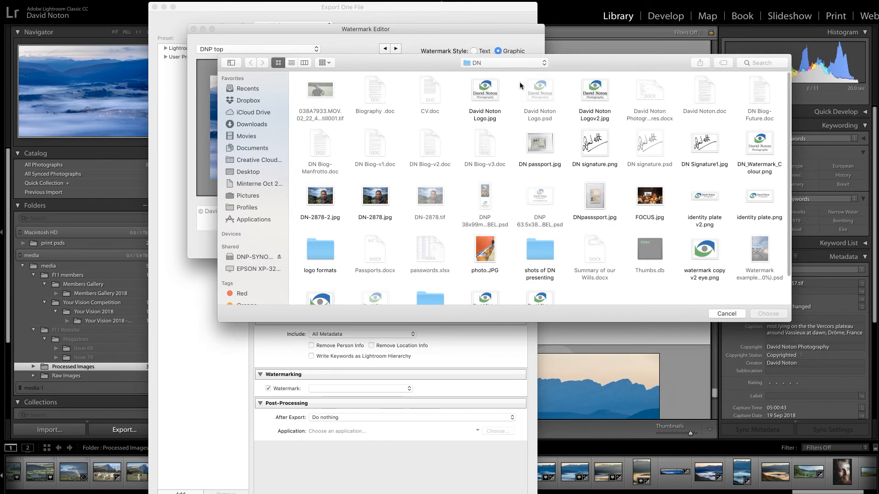
pyautogui.click(246, 148)
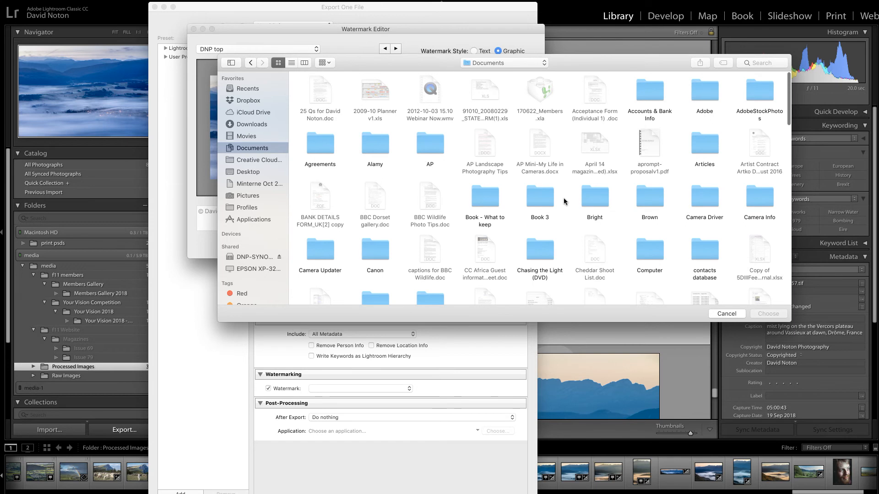
pyautogui.scroll(-3, 617, 219)
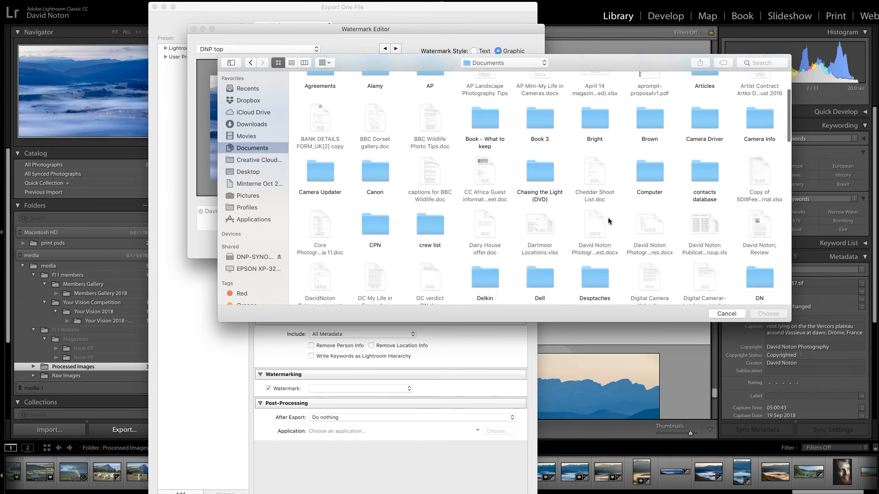
pyautogui.doubleClick(755, 277)
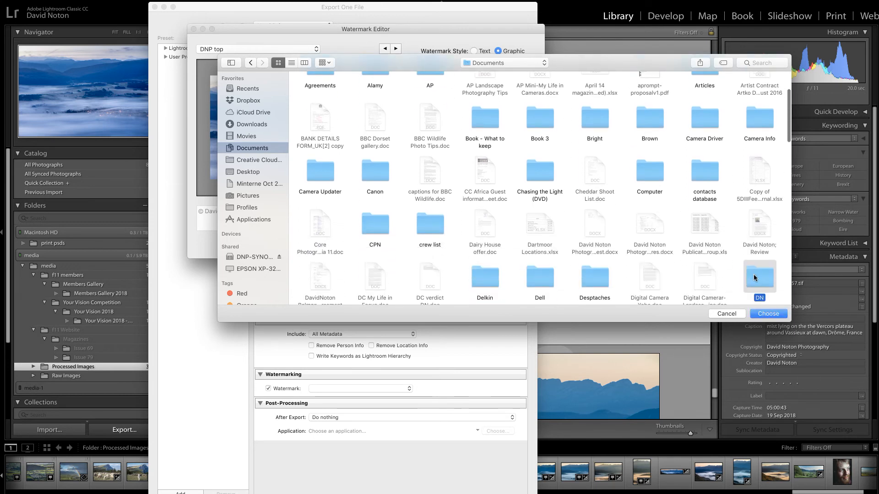
pyautogui.scroll(-5, 625, 221)
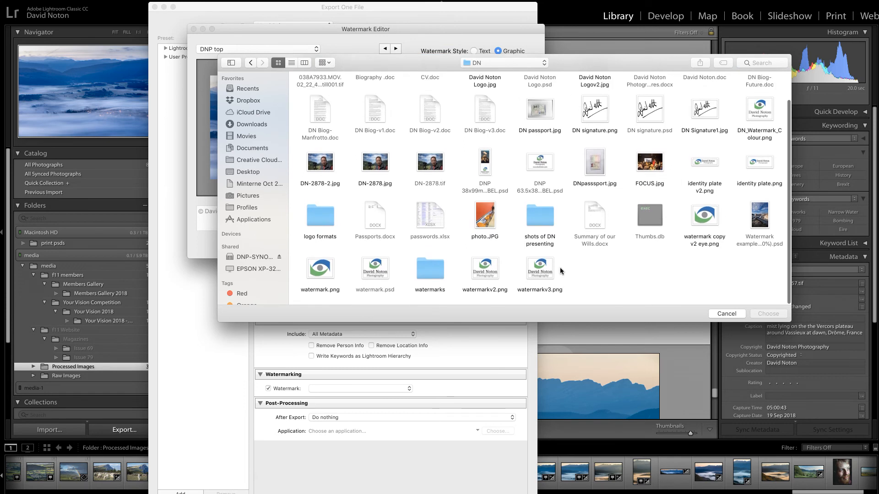
pyautogui.click(488, 270)
pyautogui.click(768, 314)
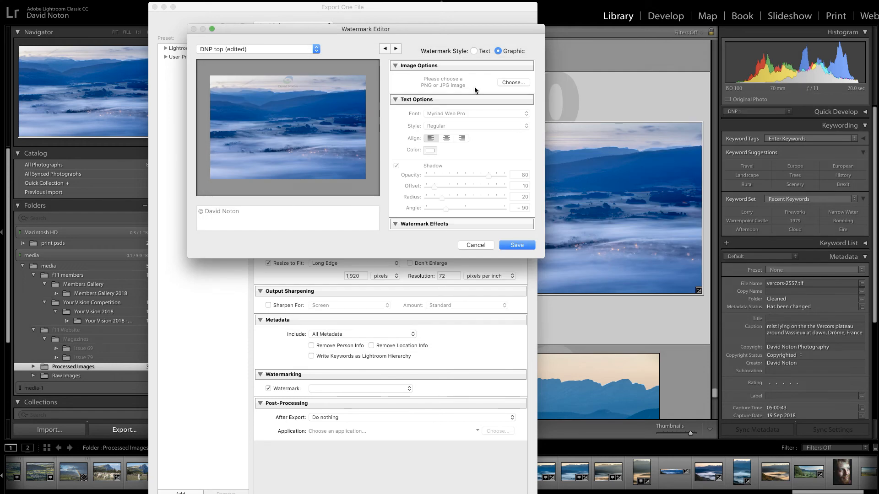
# Set the watermark's opacity to 25 and its proportional size to 24.
pyautogui.moveTo(286, 81)
pyautogui.scroll(-5, 475, 134)
pyautogui.scroll(-1, 475, 134)
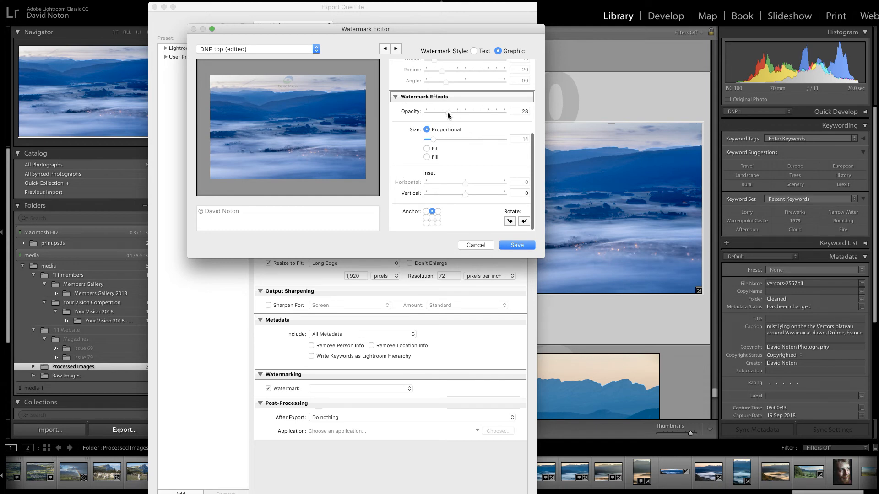
pyautogui.moveTo(448, 115); pyautogui.dragTo(499, 116)
pyautogui.moveTo(503, 114); pyautogui.dragTo(448, 117)
pyautogui.moveTo(448, 116); pyautogui.dragTo(446, 117)
pyautogui.moveTo(446, 118); pyautogui.dragTo(444, 117)
pyautogui.scroll(-1, 435, 138)
pyautogui.moveTo(434, 140)
pyautogui.mouseDown()
pyautogui.moveTo(479, 138)
pyautogui.moveTo(437, 143)
pyautogui.mouseUp()
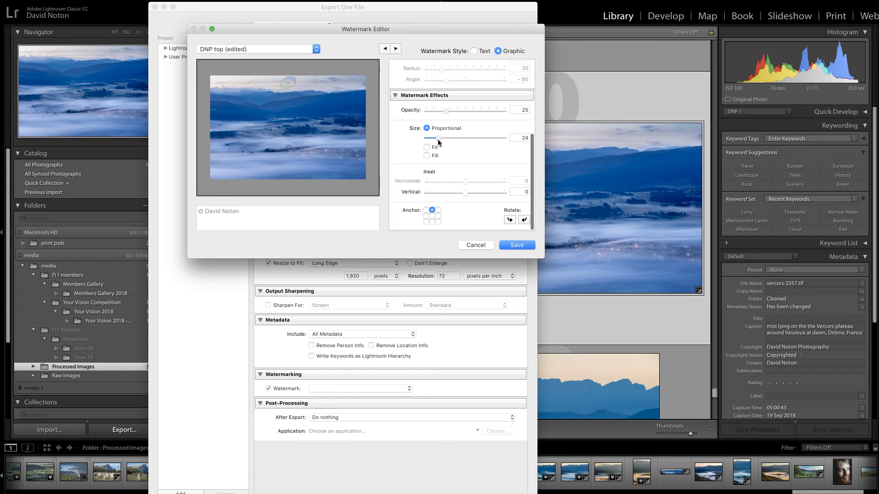
pyautogui.scroll(1, 438, 142)
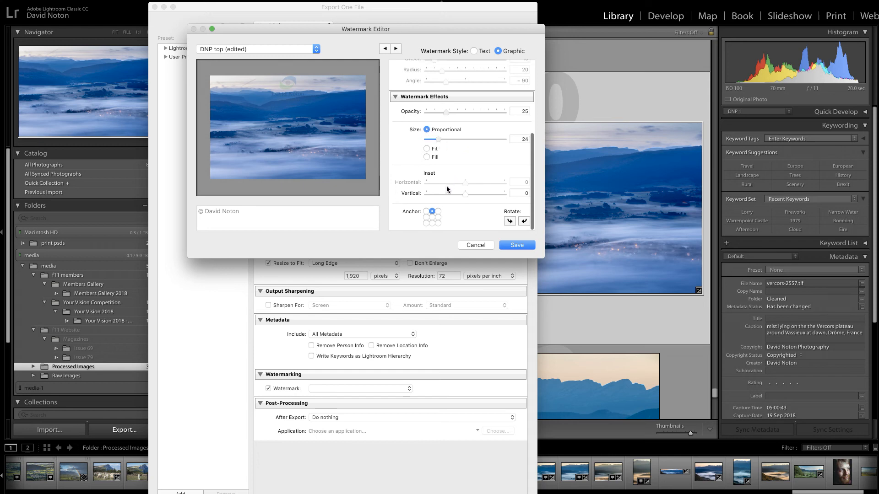
# Anchor the watermark at the photo's bottom-left corner with a horizontal inset of 3 and a vertical inset of 4.
pyautogui.moveTo(480, 192)
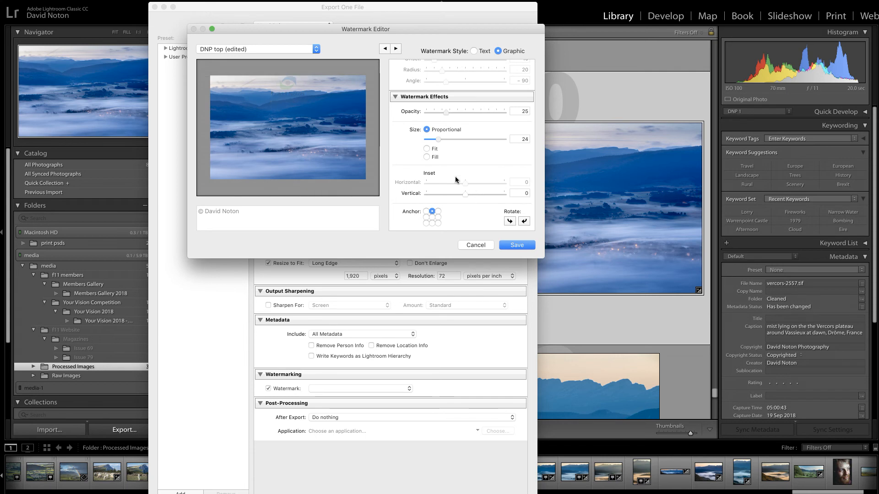
pyautogui.scroll(-2, 459, 178)
pyautogui.click(426, 223)
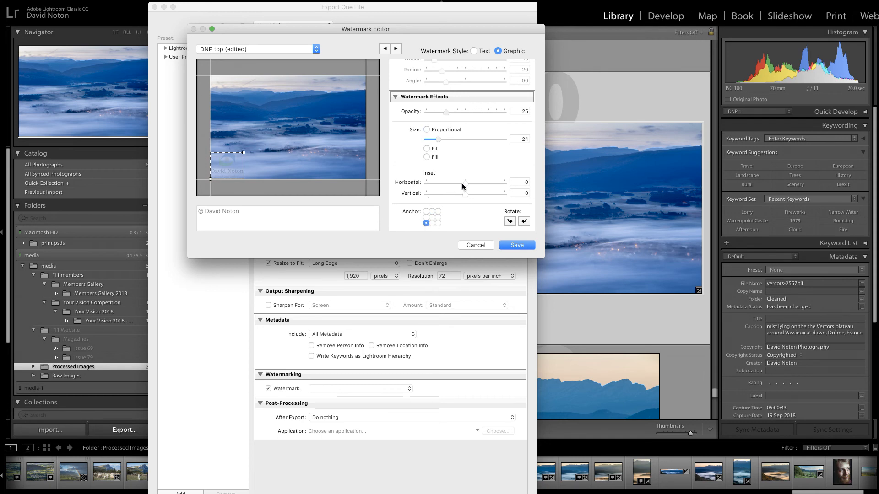
pyautogui.moveTo(462, 183); pyautogui.dragTo(476, 182)
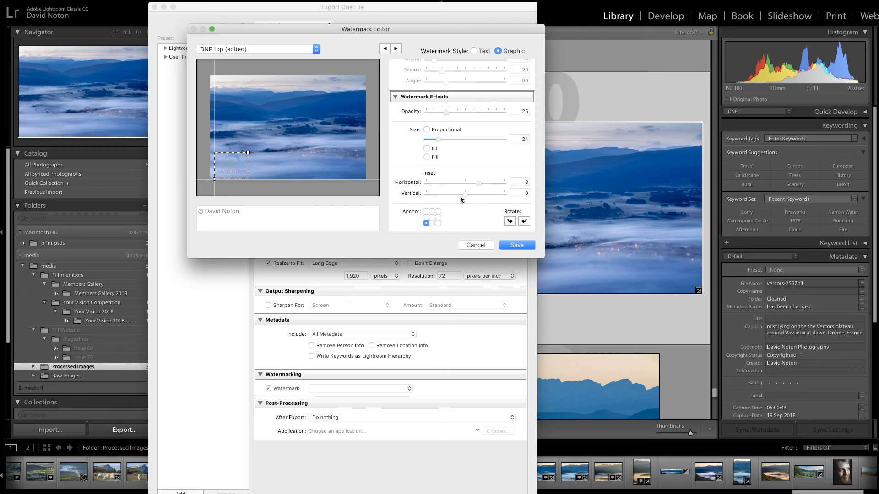
pyautogui.moveTo(463, 194); pyautogui.dragTo(478, 195)
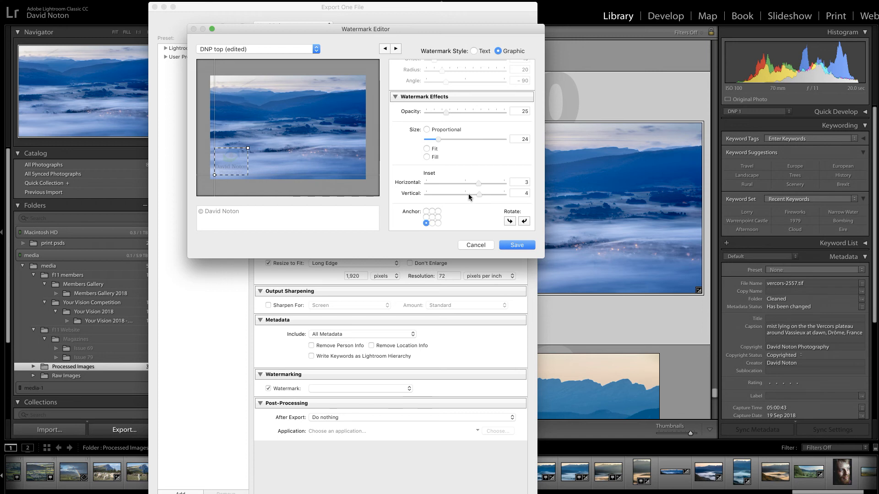
# Reduce the watermark's proportional size to 20.
pyautogui.scroll(6, 465, 96)
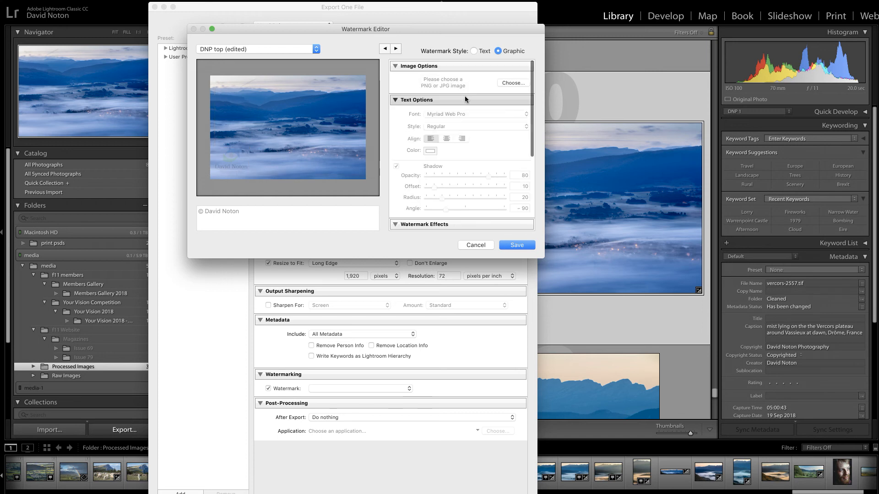
pyautogui.scroll(-6, 465, 95)
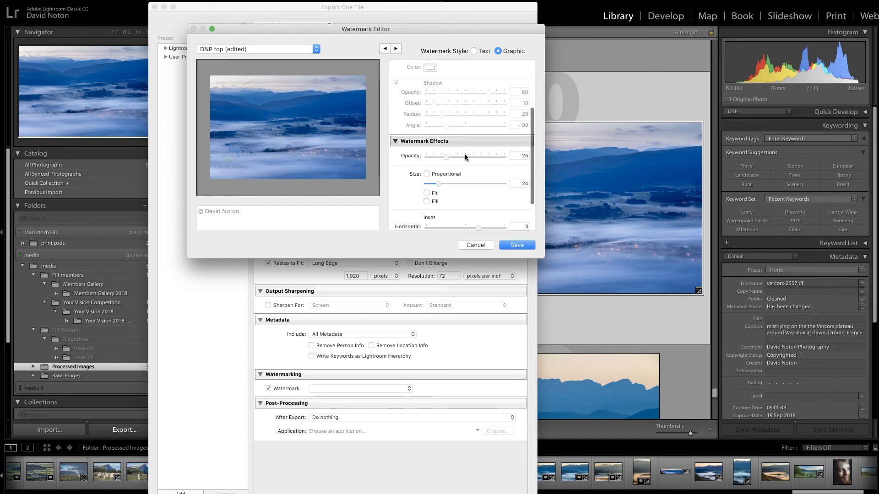
pyautogui.scroll(-1, 456, 177)
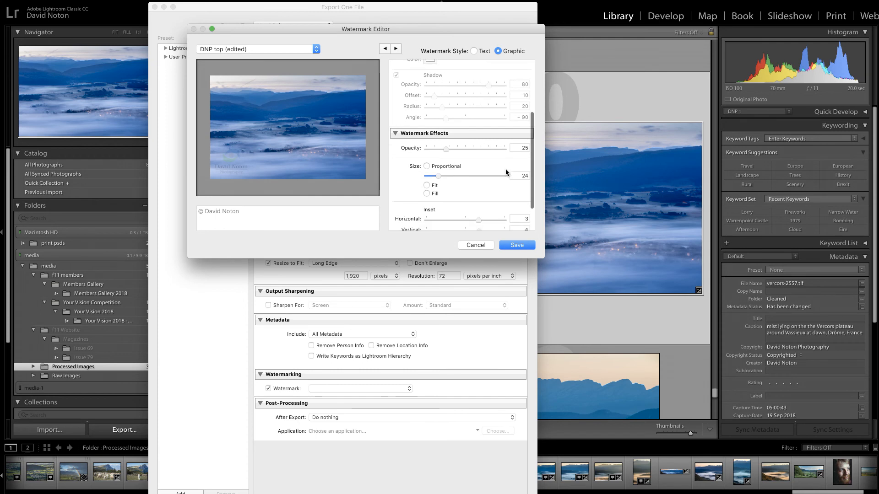
pyautogui.moveTo(437, 176); pyautogui.dragTo(436, 178)
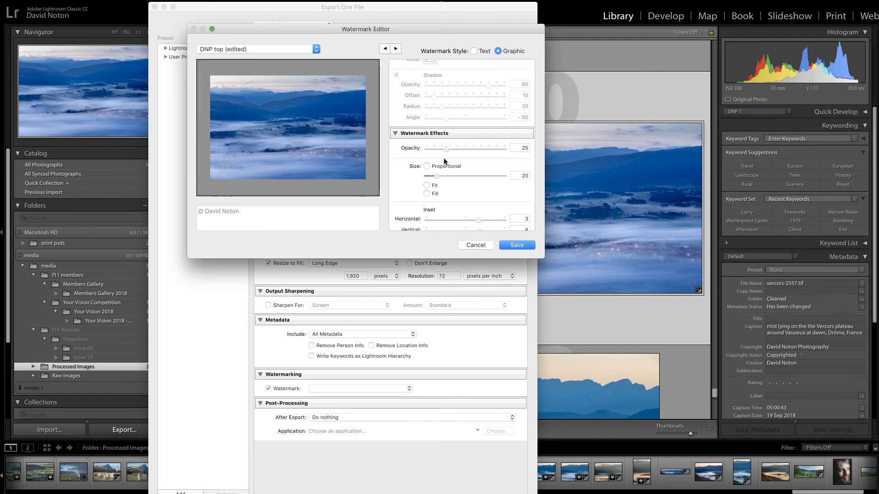
pyautogui.scroll(-5, 452, 176)
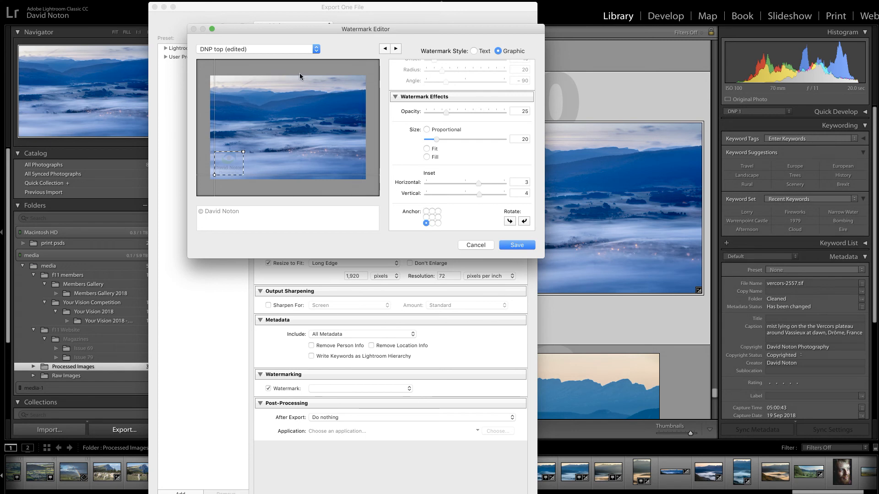
# Save the current watermark settings as a new preset named "DNP bottom left" and finish editing the watermark.
pyautogui.click(316, 51)
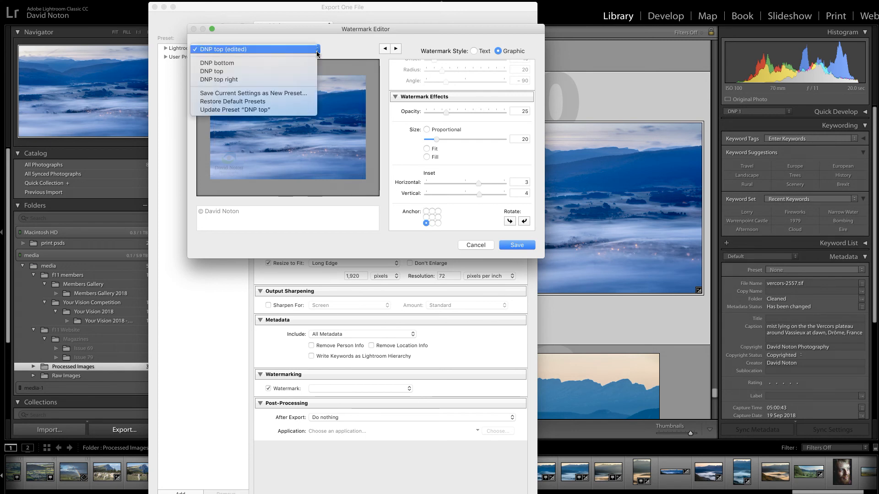
pyautogui.click(241, 94)
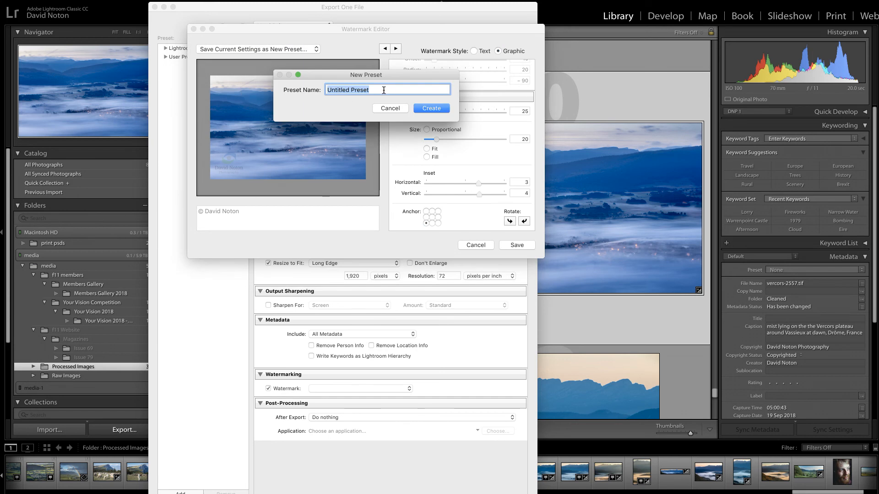
pyautogui.write('DNP')
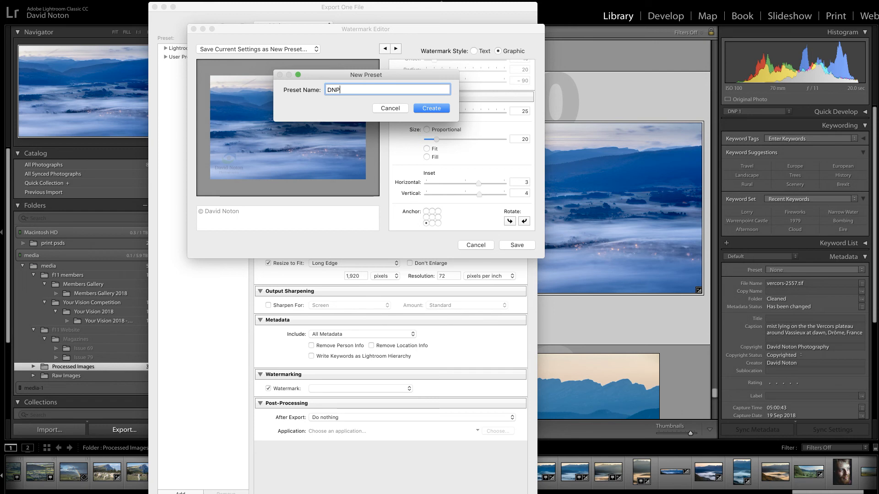
pyautogui.write(' bottom')
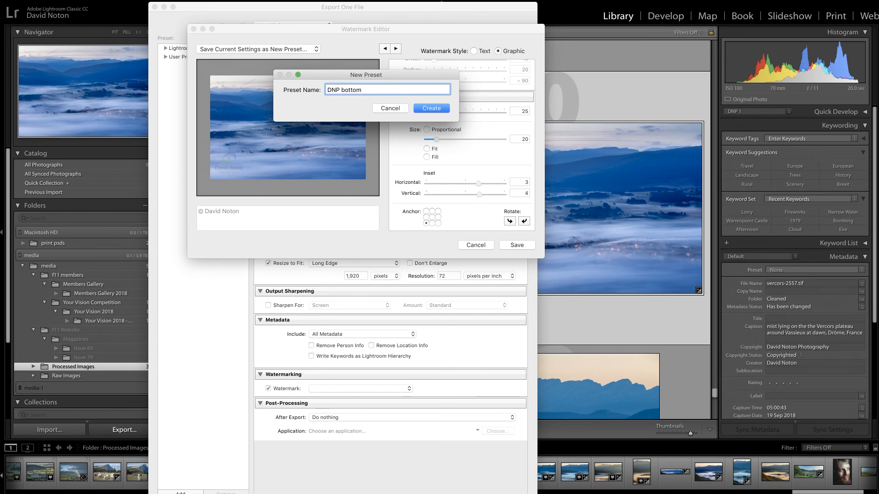
pyautogui.write(' left')
pyautogui.click(433, 109)
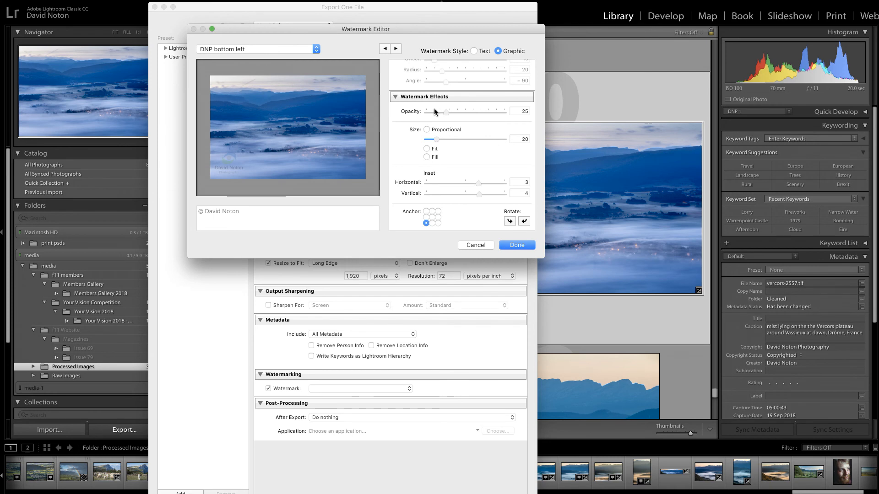
pyautogui.click(517, 244)
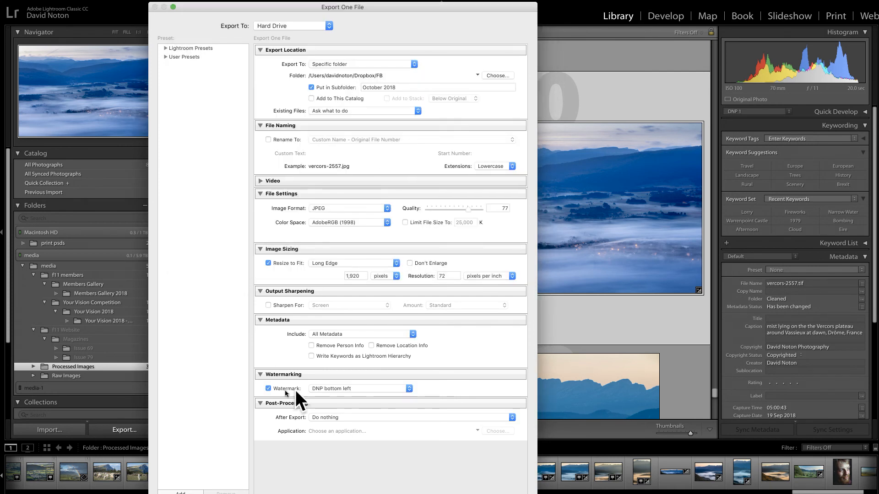
# Set the export watermark to Simple Copyright Watermark.
pyautogui.click(408, 390)
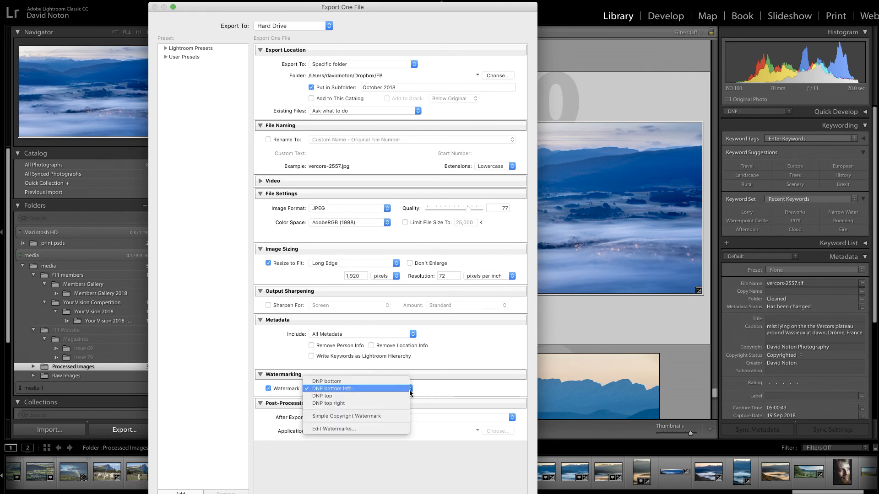
pyautogui.click(339, 389)
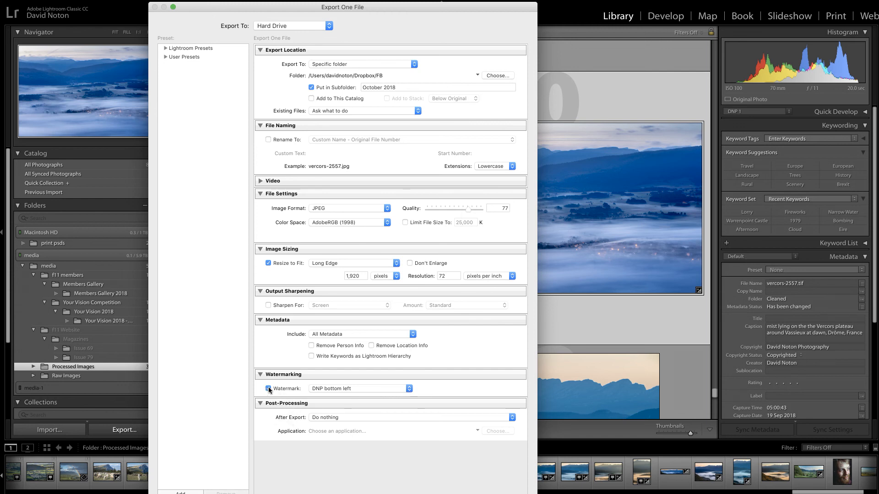
pyautogui.click(409, 390)
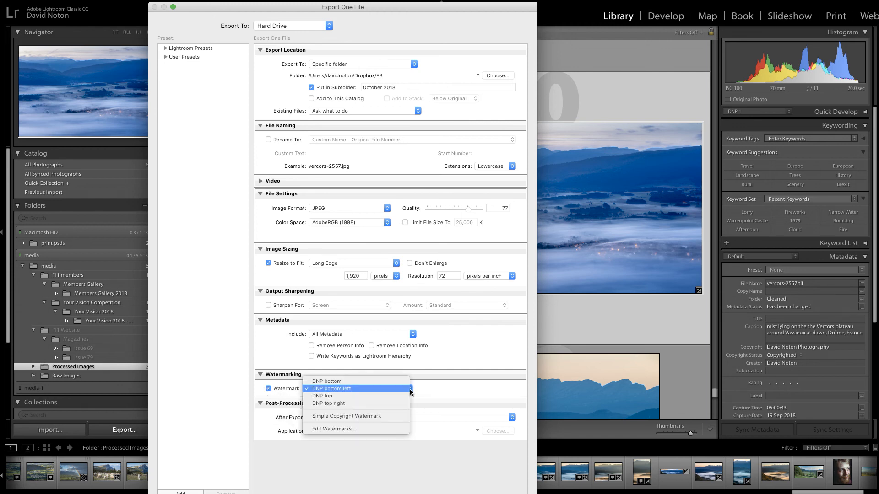
pyautogui.click(353, 415)
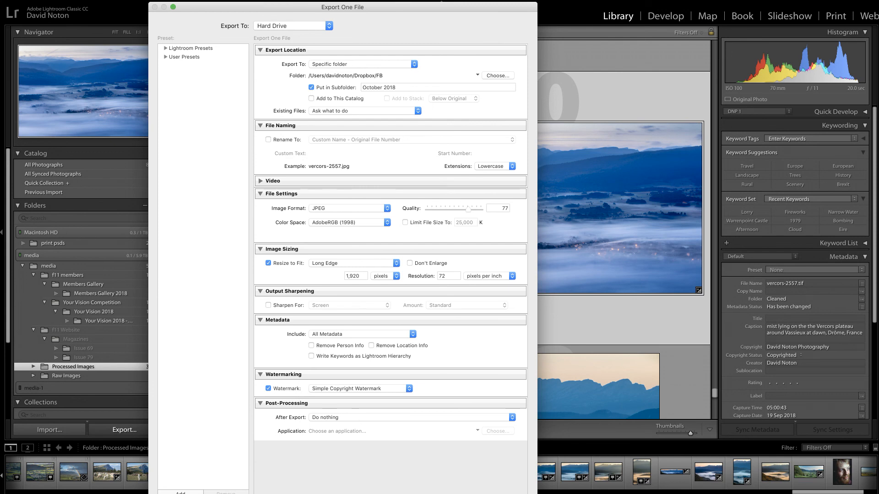
# Set the after-export action to Open in Adobe Photoshop CC 2018.
pyautogui.moveTo(338, 4); pyautogui.dragTo(533, 0)
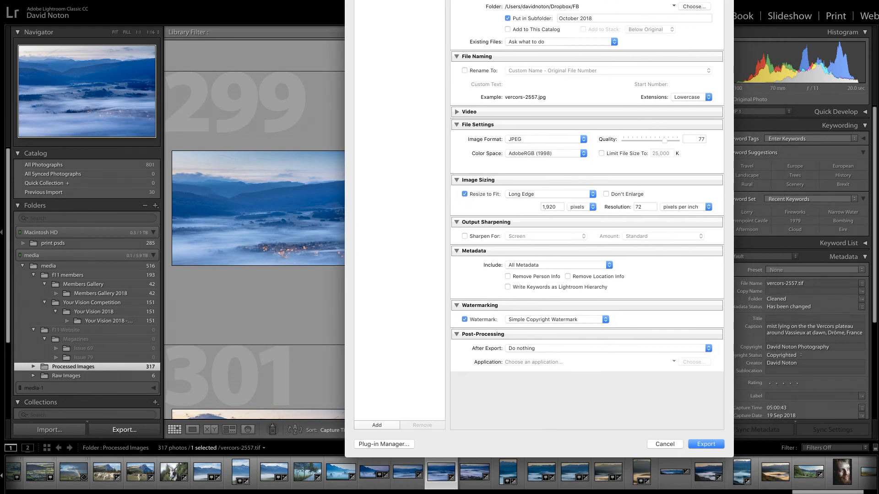
pyautogui.press('Return')
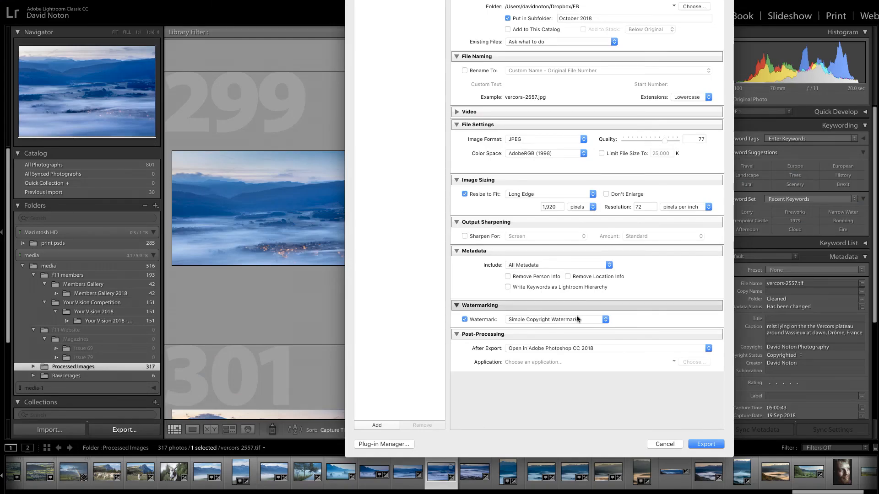
# Open the watermark editor, anchor the text watermark in the photo's bottom-right corner and reduce its opacity to 81.
pyautogui.click(606, 321)
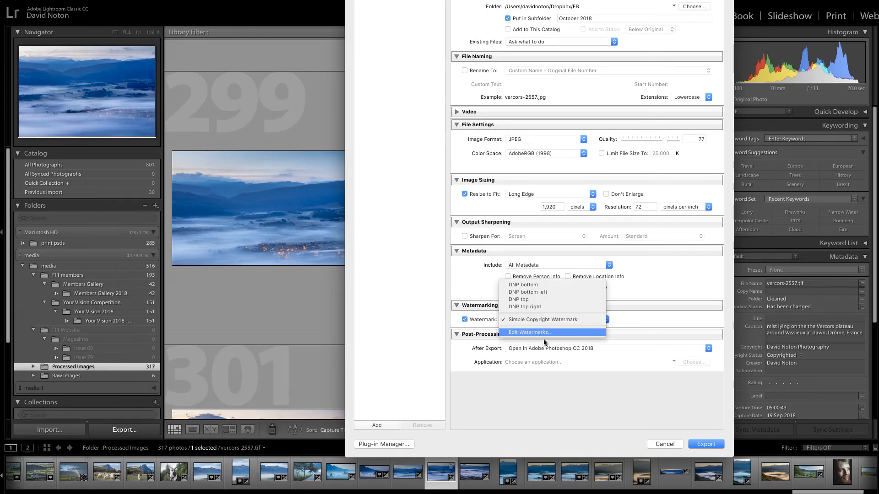
pyautogui.click(540, 333)
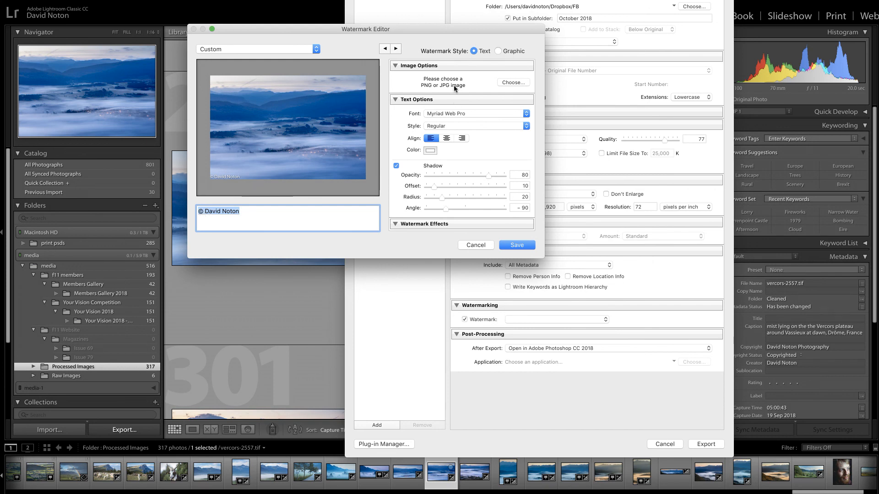
pyautogui.scroll(-5, 488, 175)
pyautogui.scroll(-3, 487, 175)
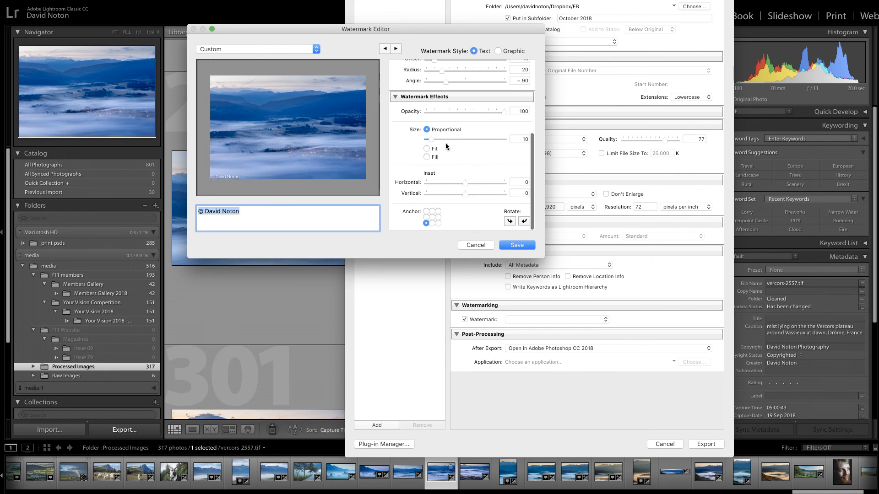
pyautogui.click(438, 223)
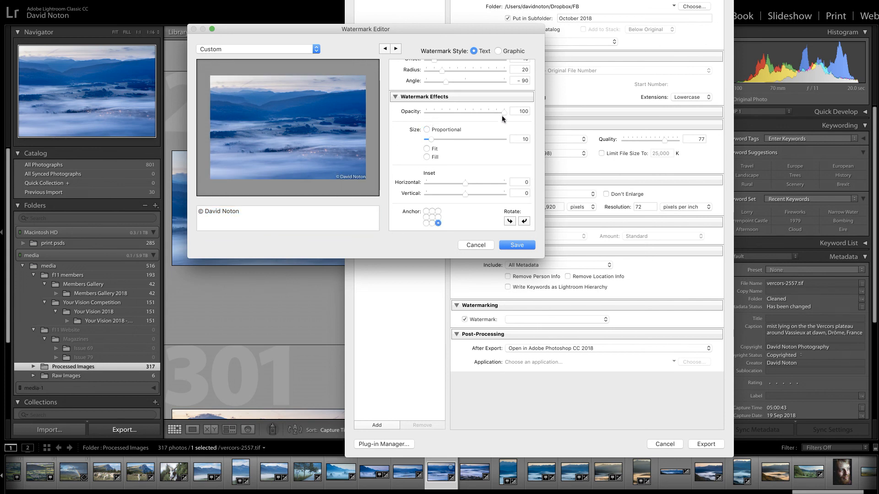
pyautogui.moveTo(503, 114); pyautogui.dragTo(488, 114)
# Increase the text watermark's proportional size to 21, and discard the watermark edits without saving.
pyautogui.scroll(3, 482, 112)
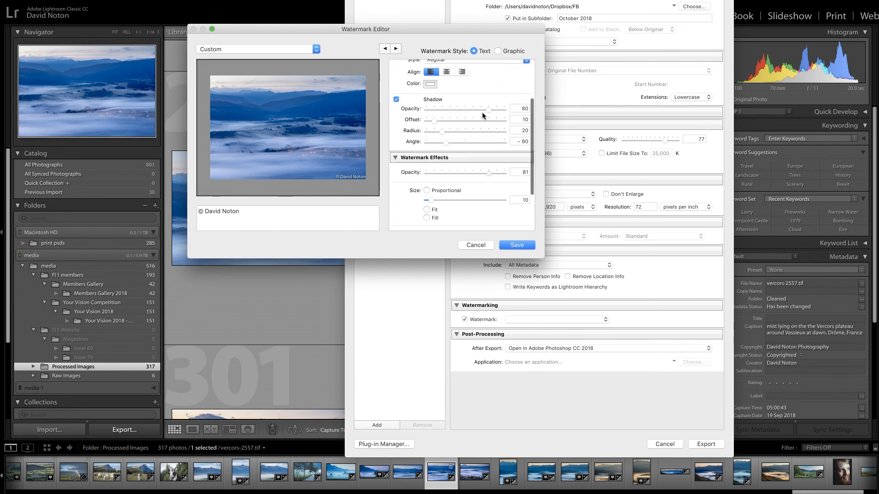
pyautogui.scroll(4, 443, 114)
pyautogui.scroll(-8, 443, 114)
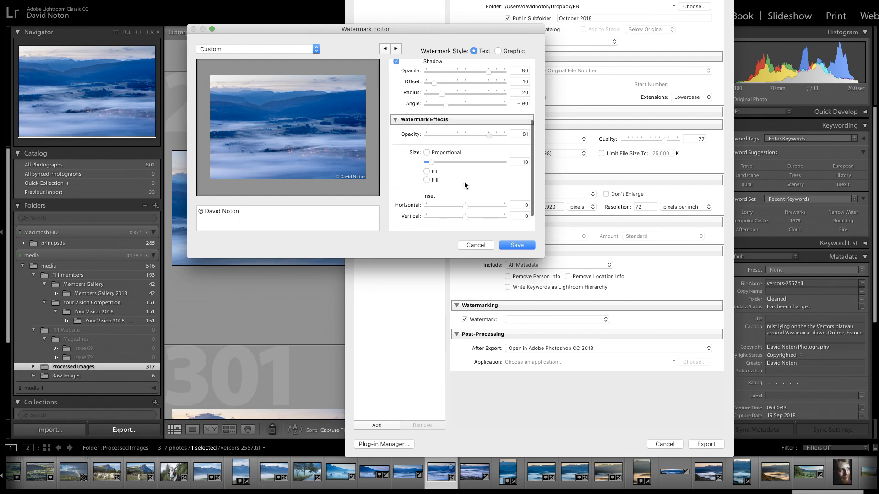
pyautogui.scroll(-2, 464, 181)
pyautogui.scroll(5, 465, 181)
pyautogui.scroll(-3, 465, 182)
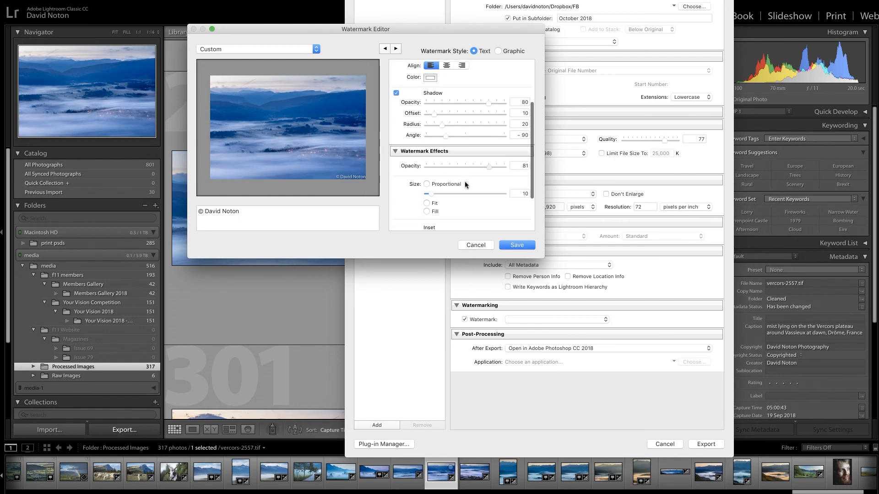
pyautogui.moveTo(436, 179); pyautogui.dragTo(437, 180)
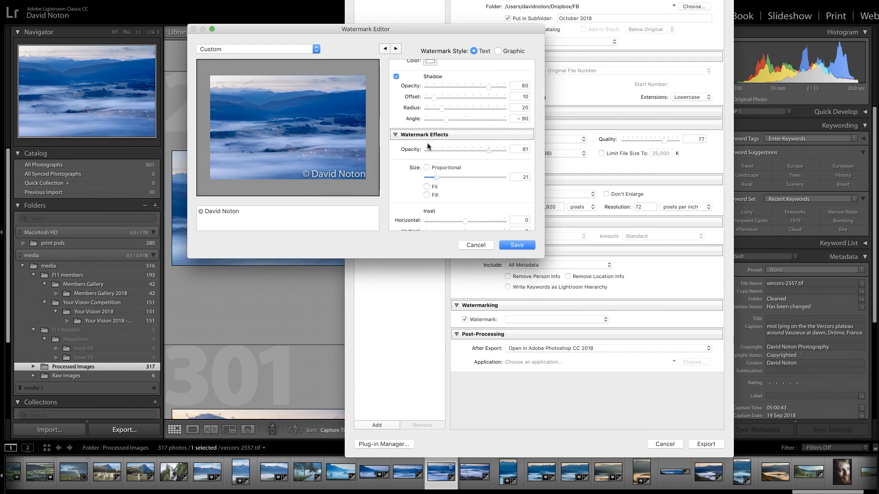
pyautogui.click(476, 245)
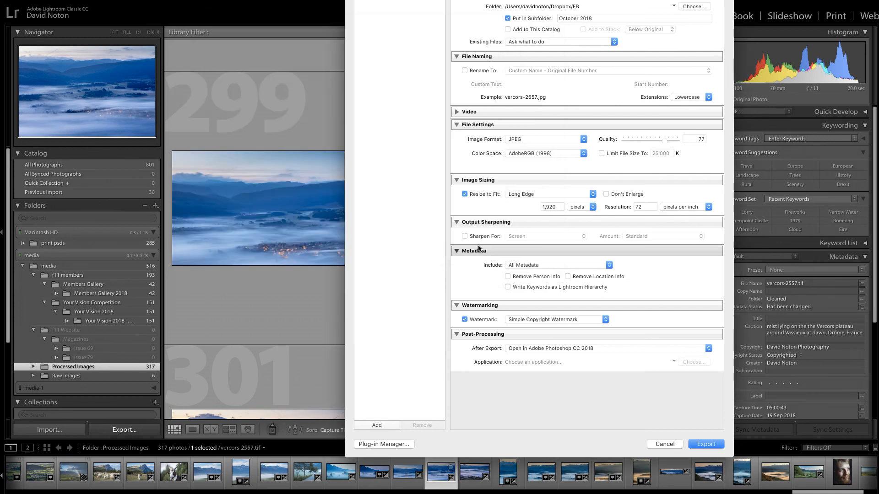
# Set the export watermark to DNP bottom left and export the photo, using a unique name for the existing file conflict.
pyautogui.click(605, 320)
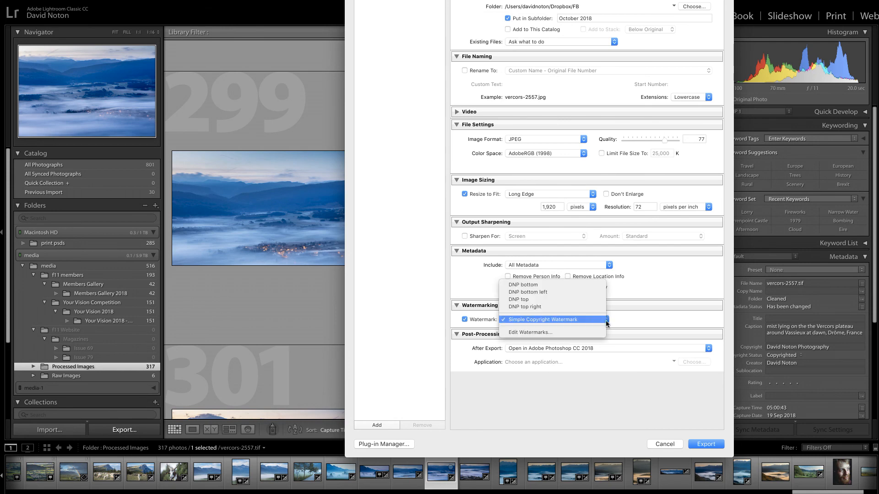
pyautogui.click(535, 293)
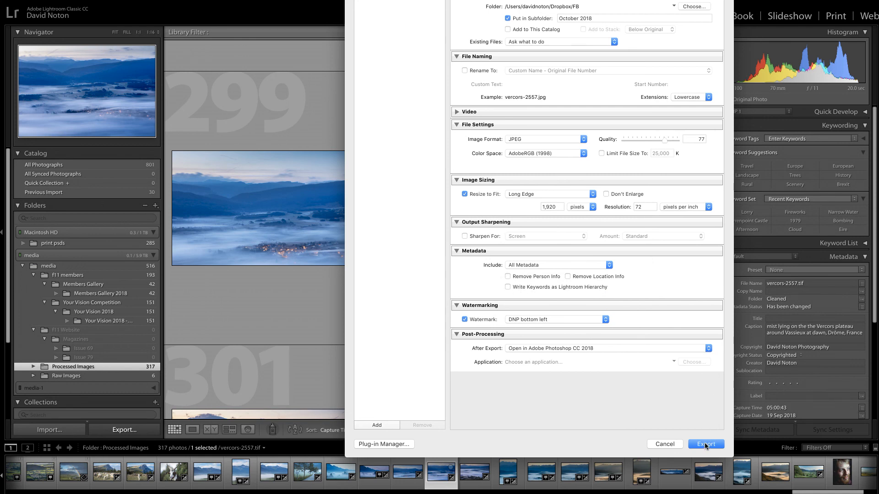
pyautogui.click(705, 444)
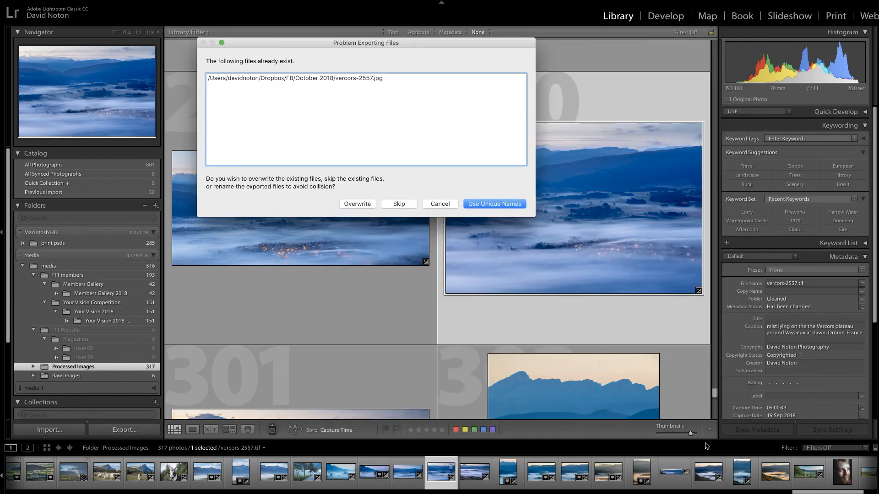
pyautogui.click(488, 202)
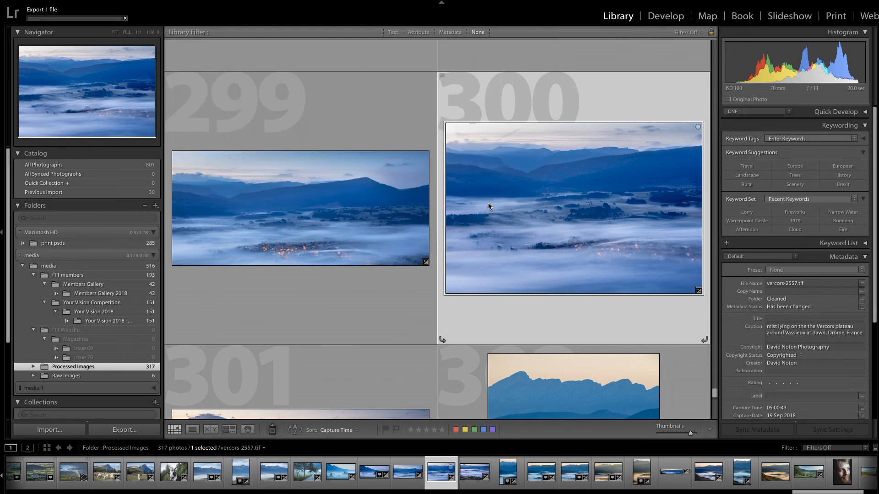